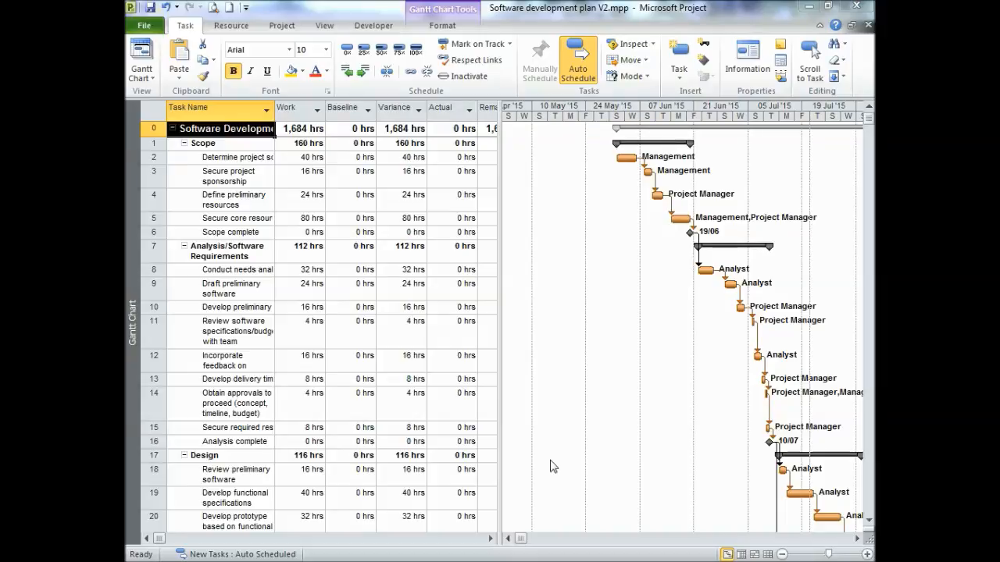
Step: Show the Timeline above the Gantt Chart and enlarge its pane until the start and finish dates fit
left_click(325, 26)
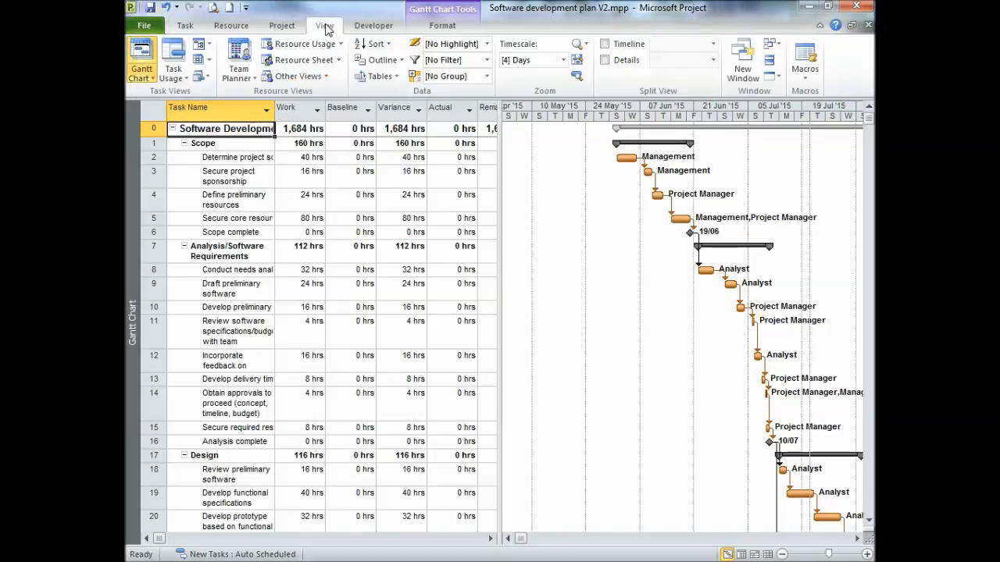
left_click(605, 44)
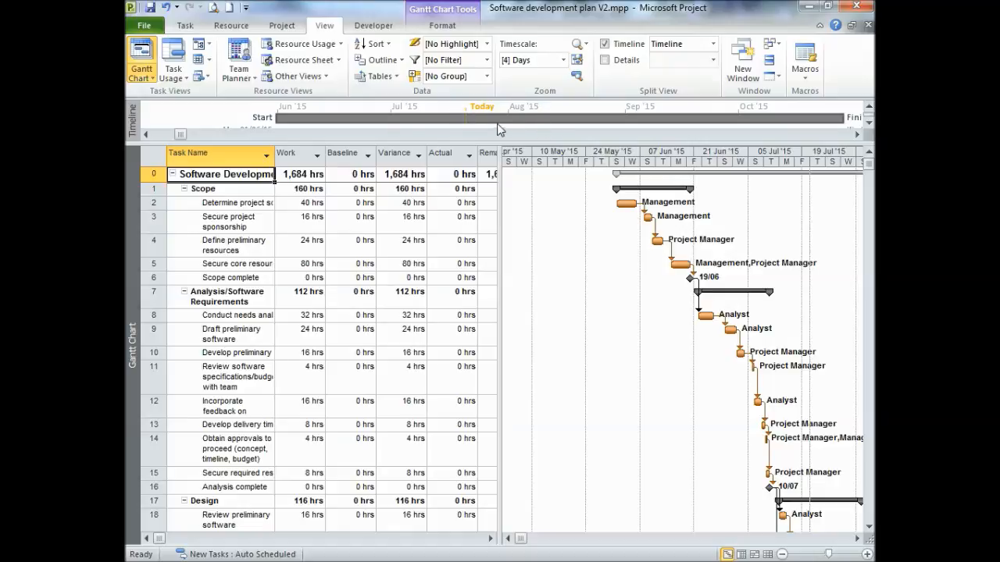
left_click_drag(467, 145, 467, 163)
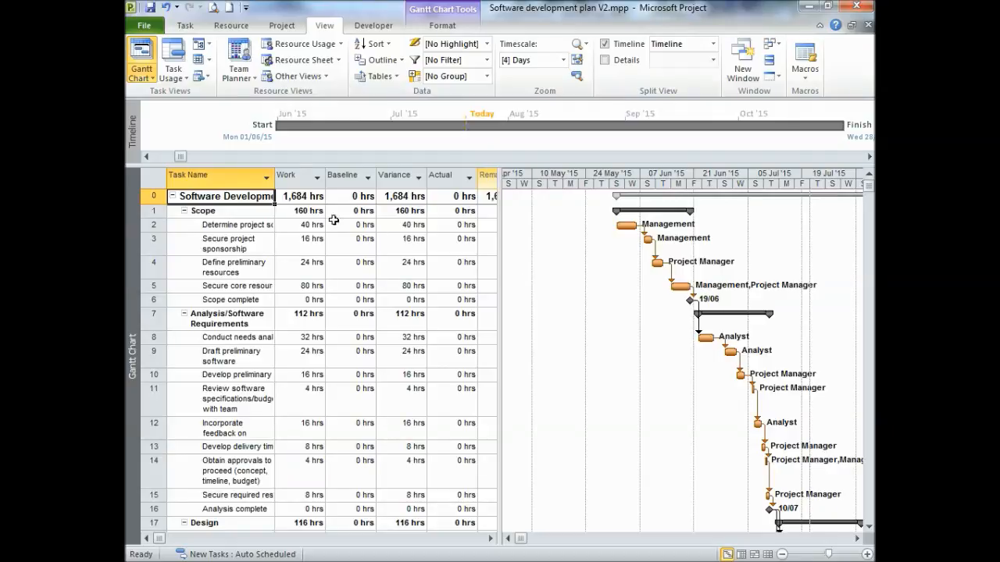
Step: Add the phase summary tasks from Scope through Post Implementation Review, plus Software development template complete, to the timeline
left_click(316, 129)
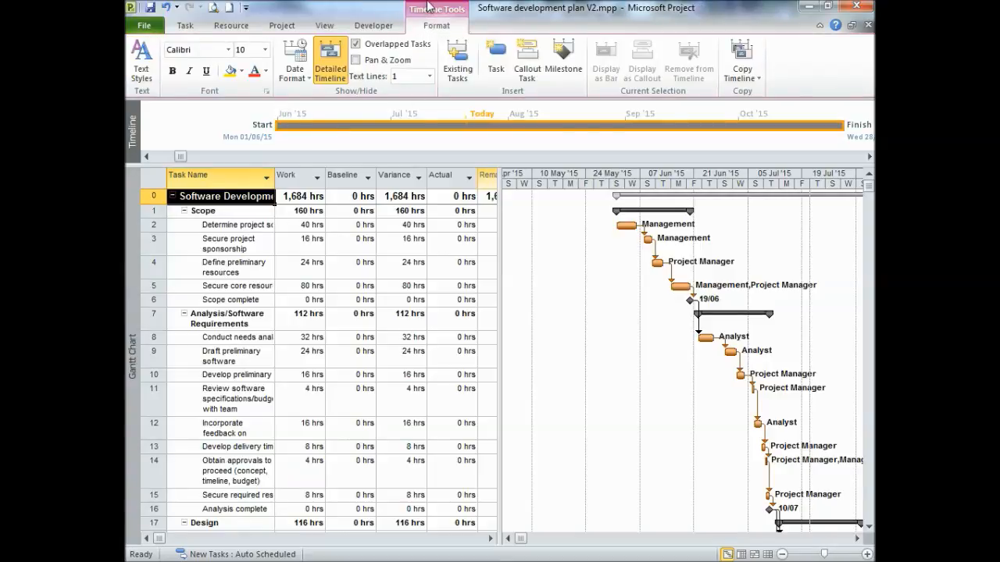
left_click(464, 74)
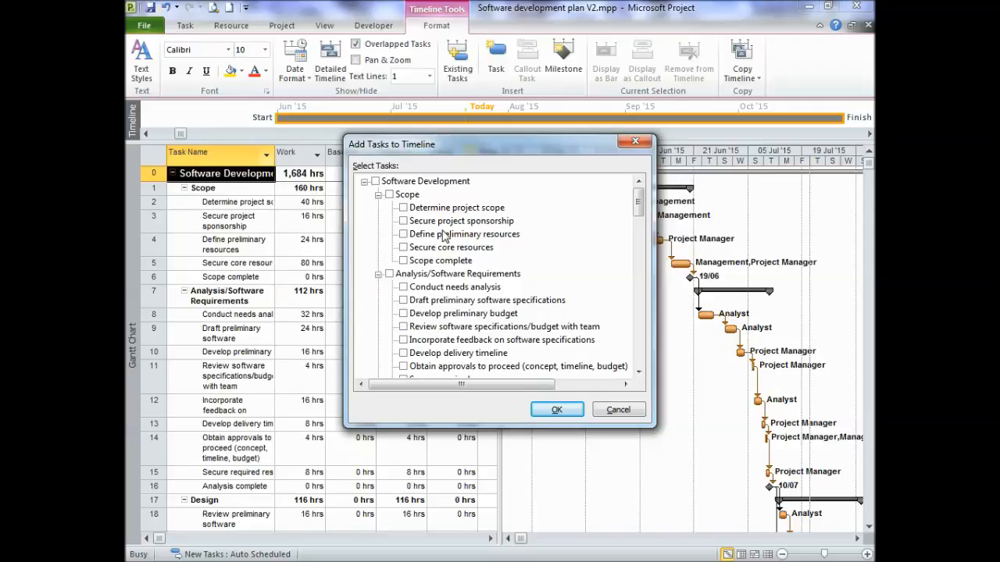
left_click(389, 195)
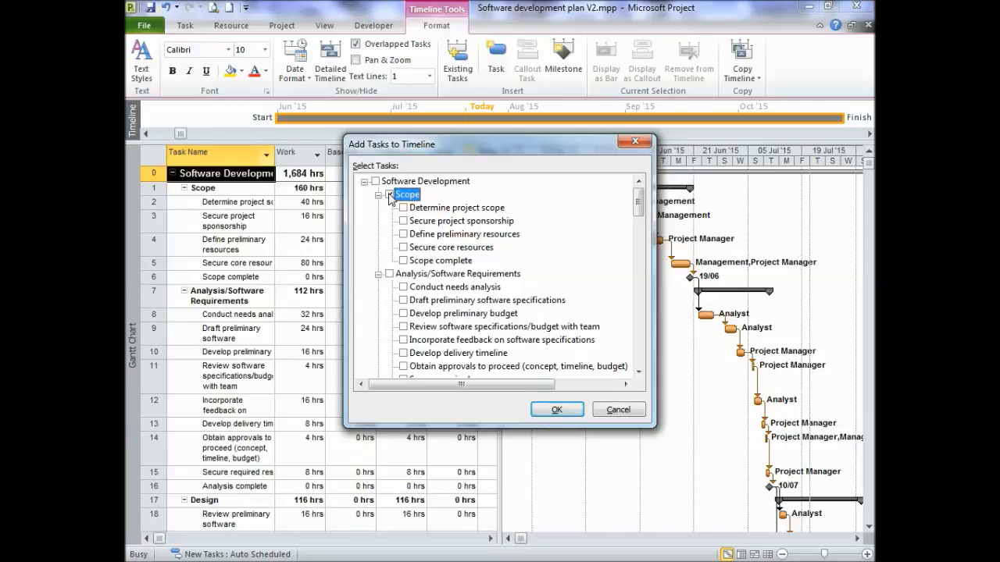
left_click(390, 274)
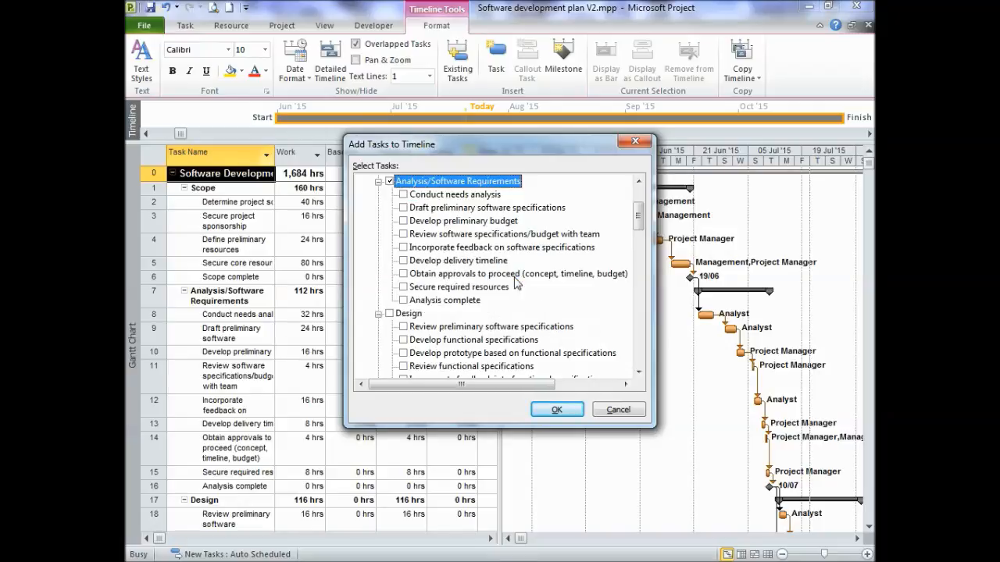
left_click(390, 313)
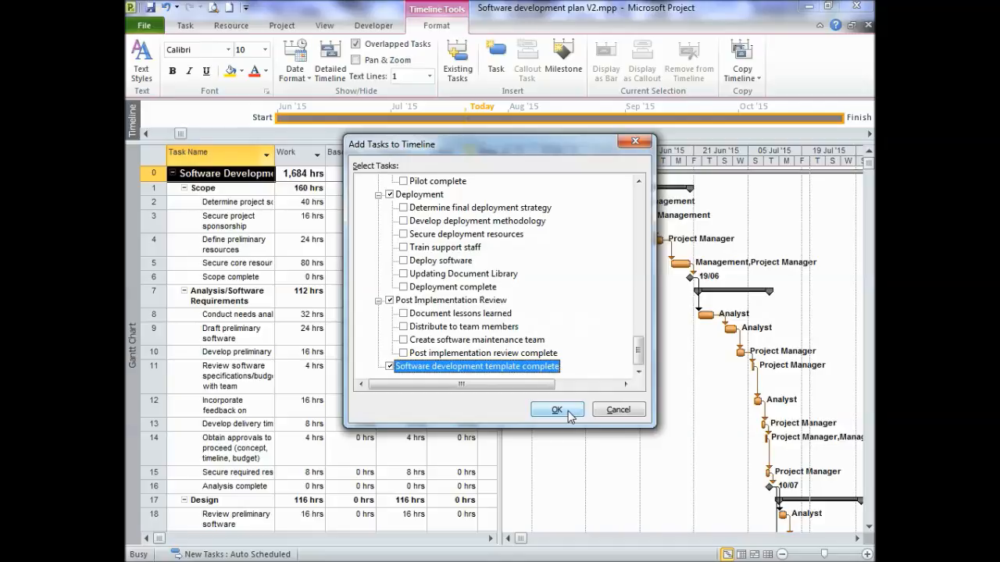
left_click(568, 411)
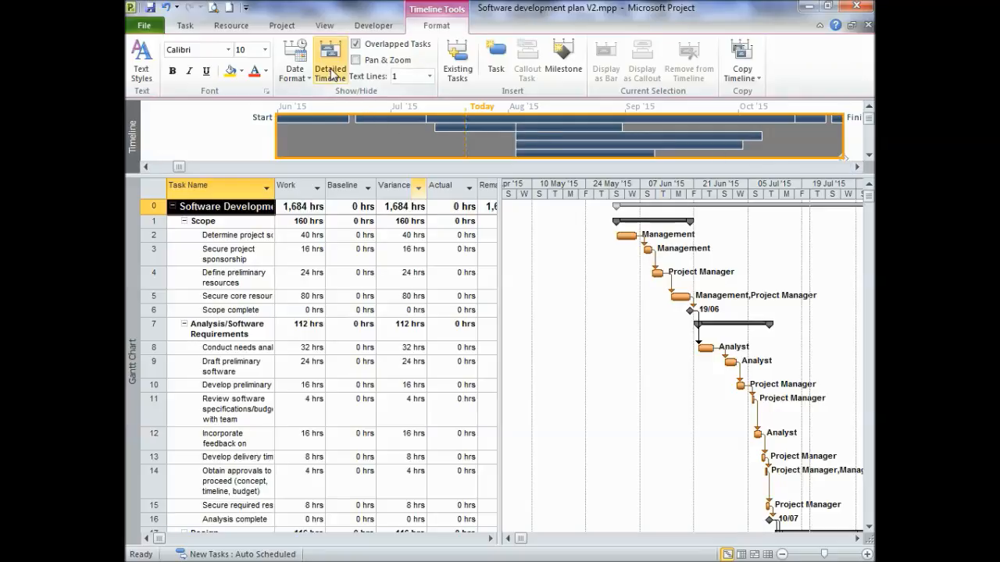
Step: Display the timeline in detailed form and enlarge its pane enough to fit all the phase bars
left_click(330, 74)
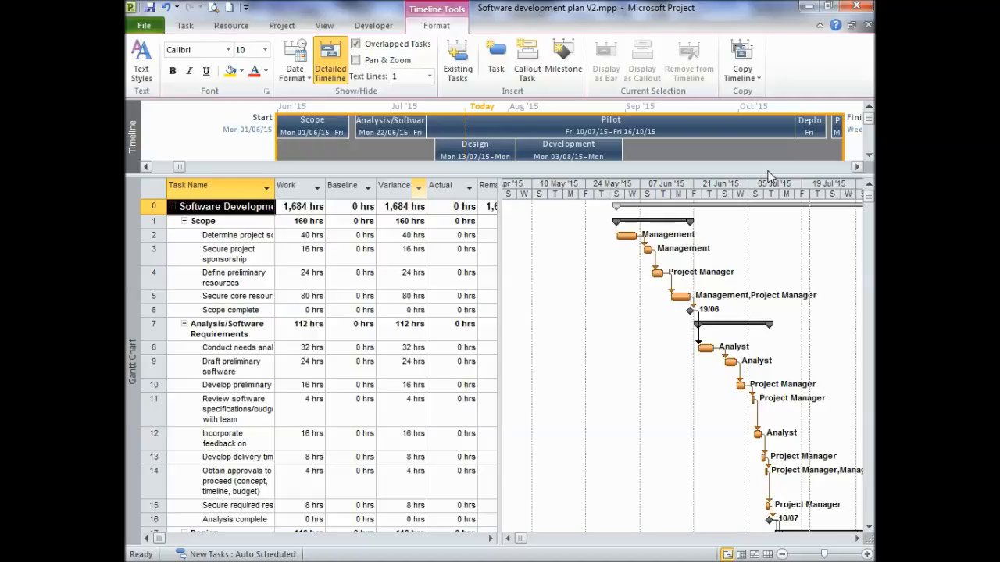
left_click_drag(769, 174, 769, 315)
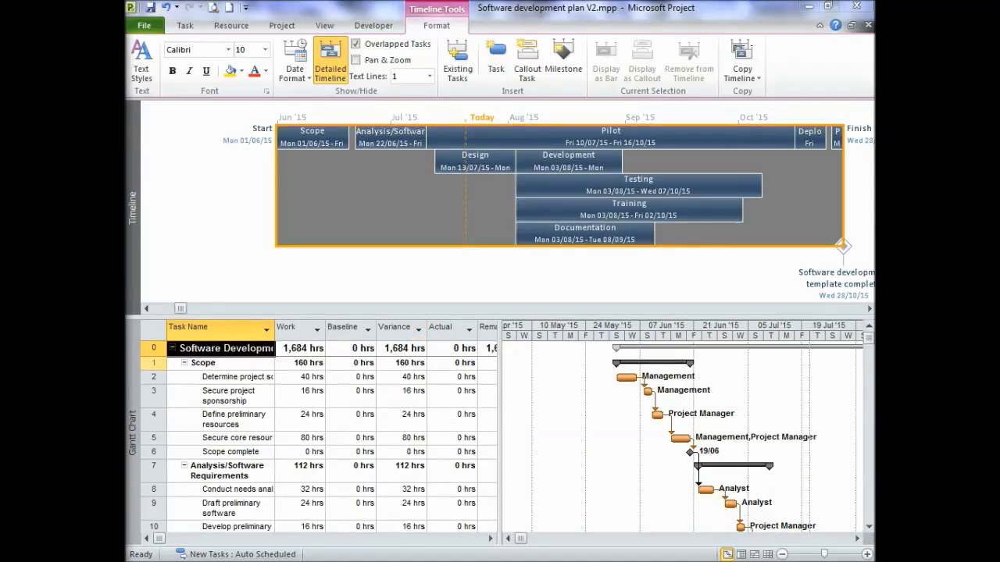
Step: Turn on Pan & Zoom for the timeline and extend the end of its visible date range
left_click(357, 61)
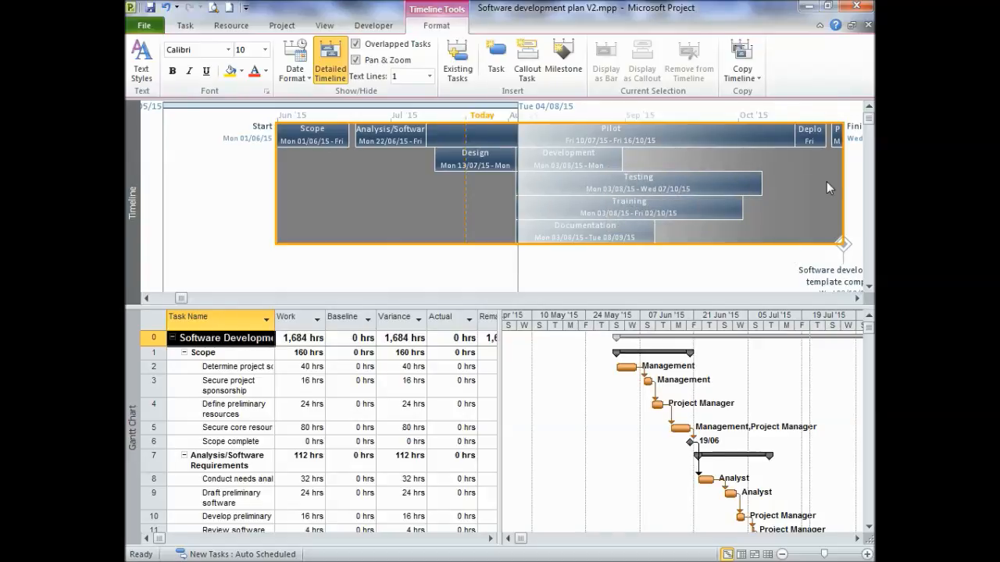
left_click(518, 188)
left_click_drag(517, 188, 670, 195)
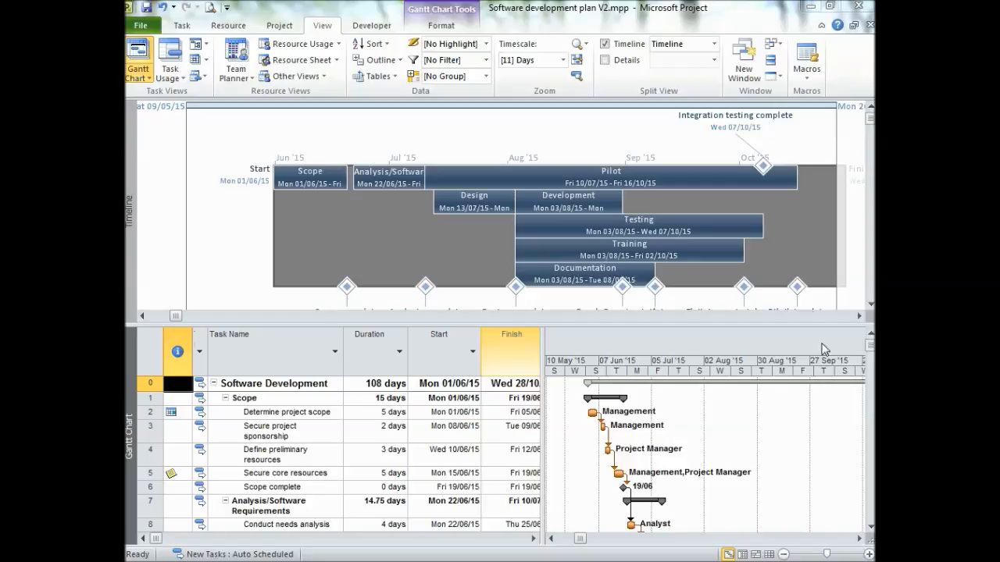
Step: Copy the timeline in the For E-mail format
left_click(220, 178)
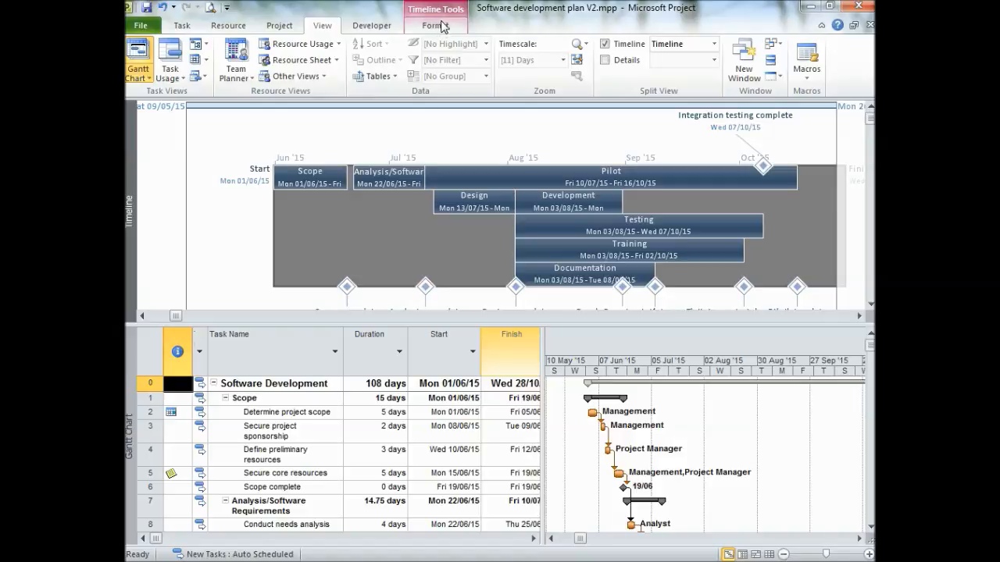
left_click(446, 28)
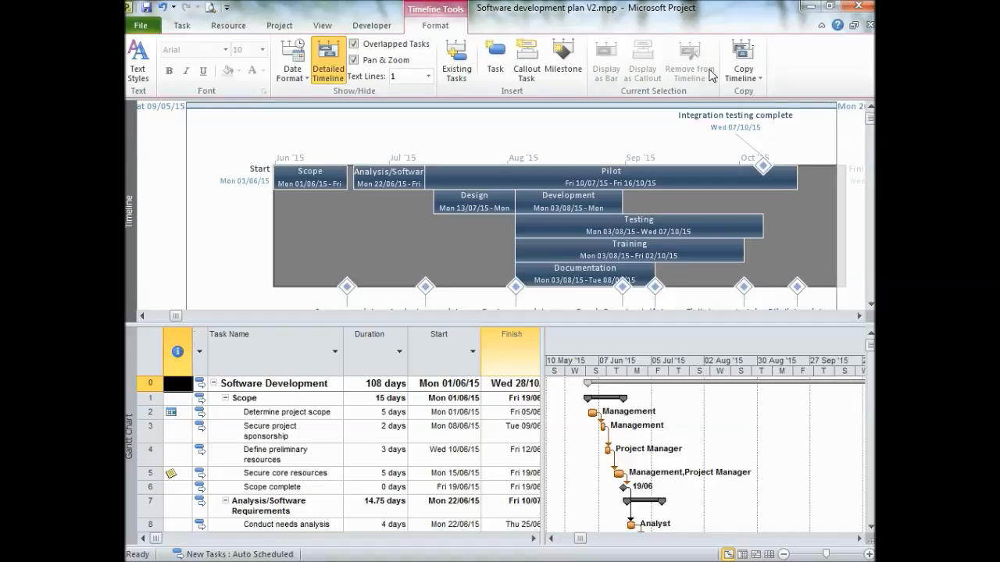
left_click(756, 85)
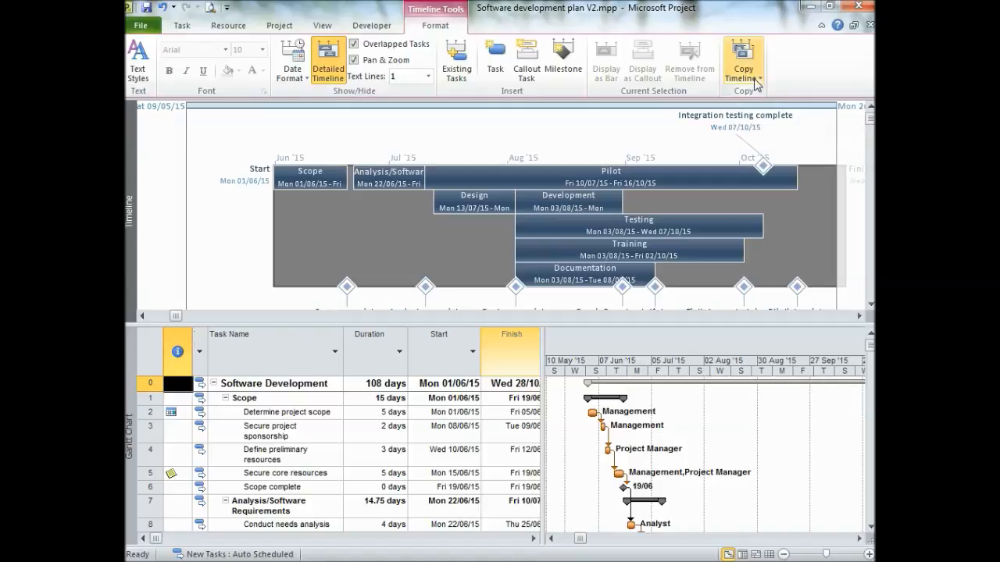
left_click(756, 82)
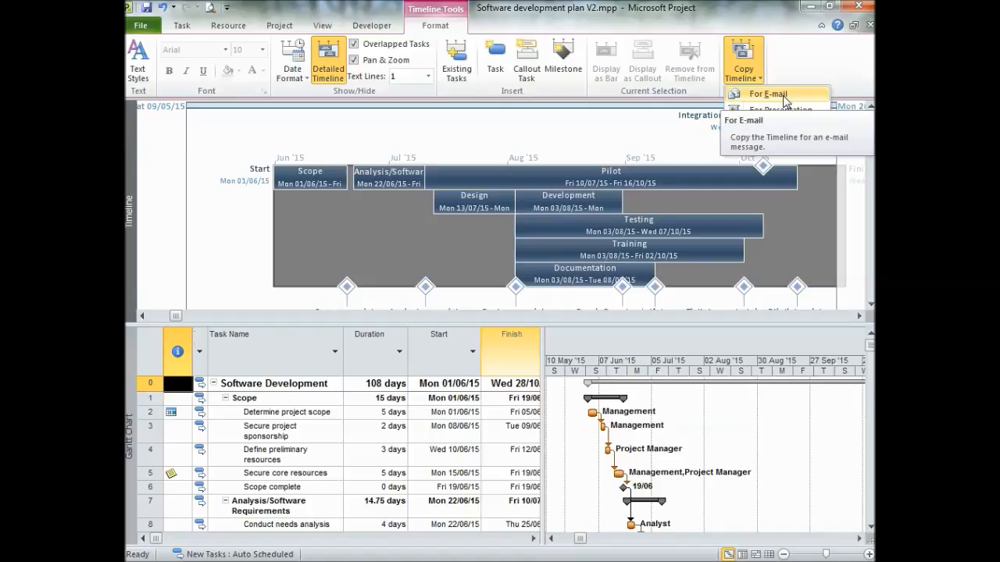
left_click(781, 94)
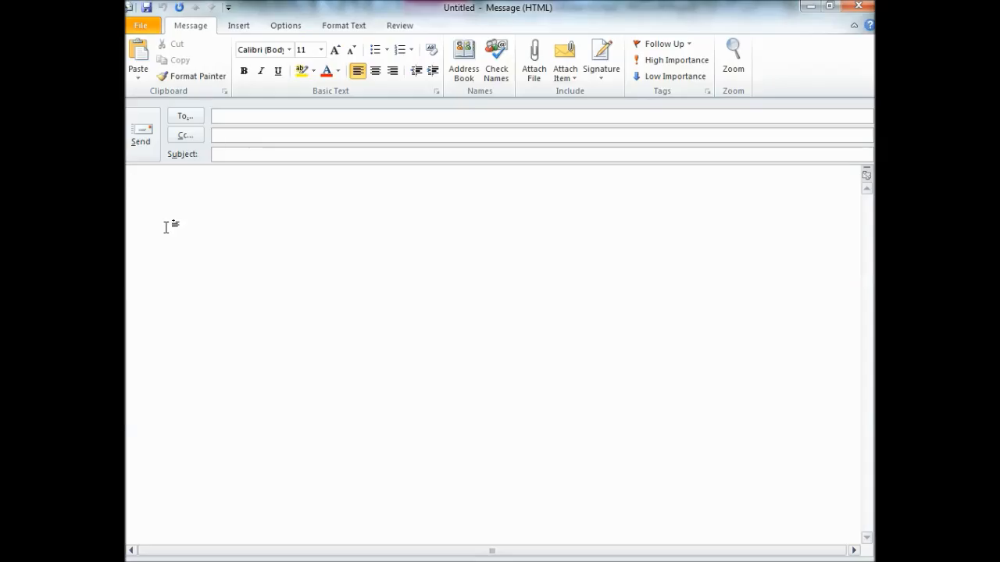
Step: Paste the copied timeline into the body of a blank Outlook message and try to widen the pasted drawing
key("ctrl+v")
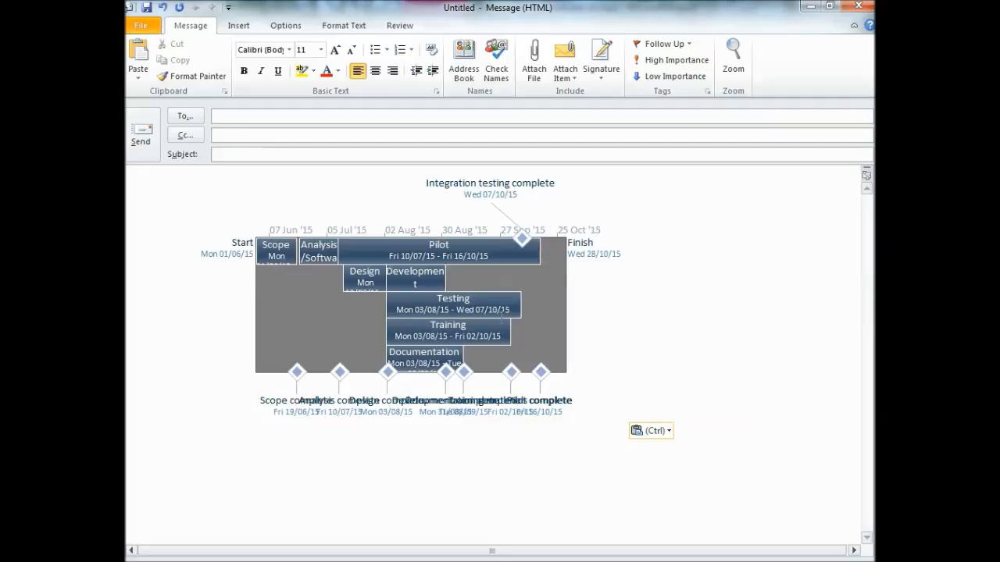
left_click(449, 311)
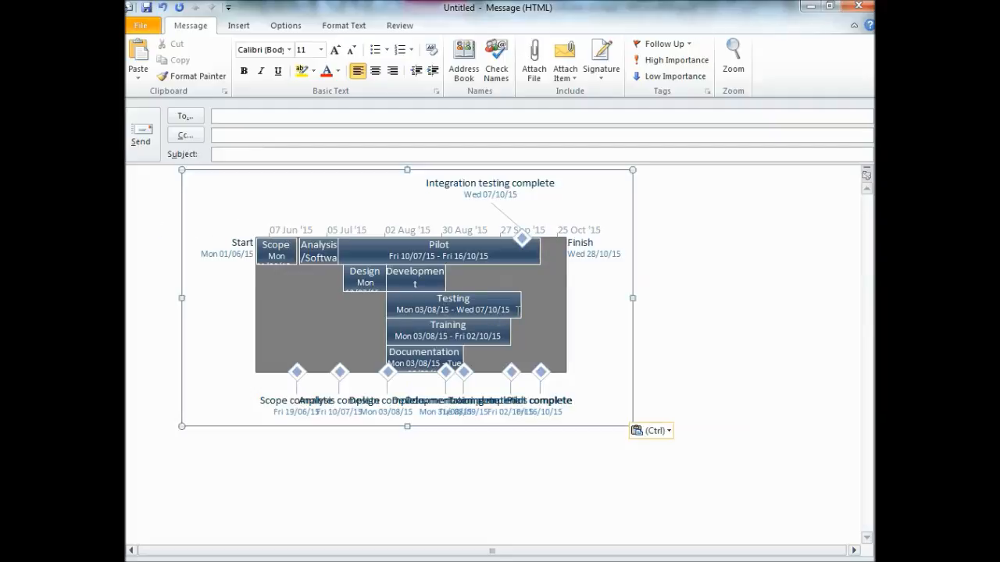
left_click_drag(632, 298, 707, 297)
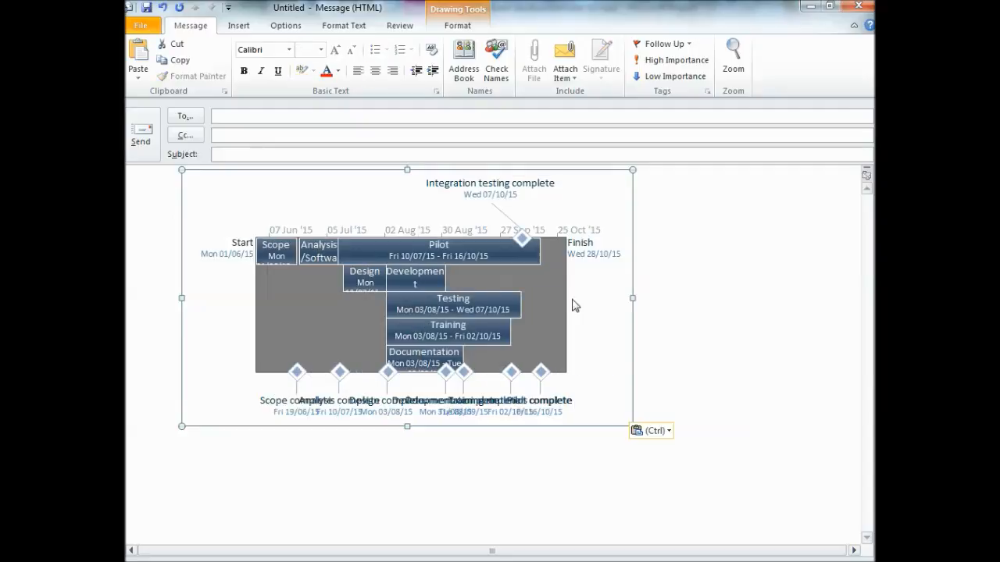
Step: Switch to Microsoft Project and generate the Project Summary overview report for Software development plan V1
key("alt+Tab")
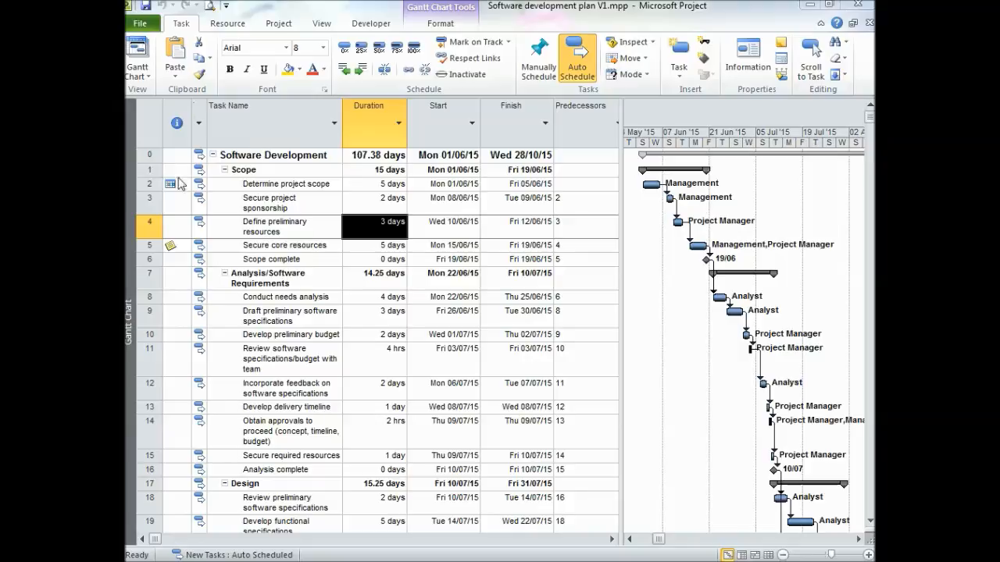
left_click(287, 24)
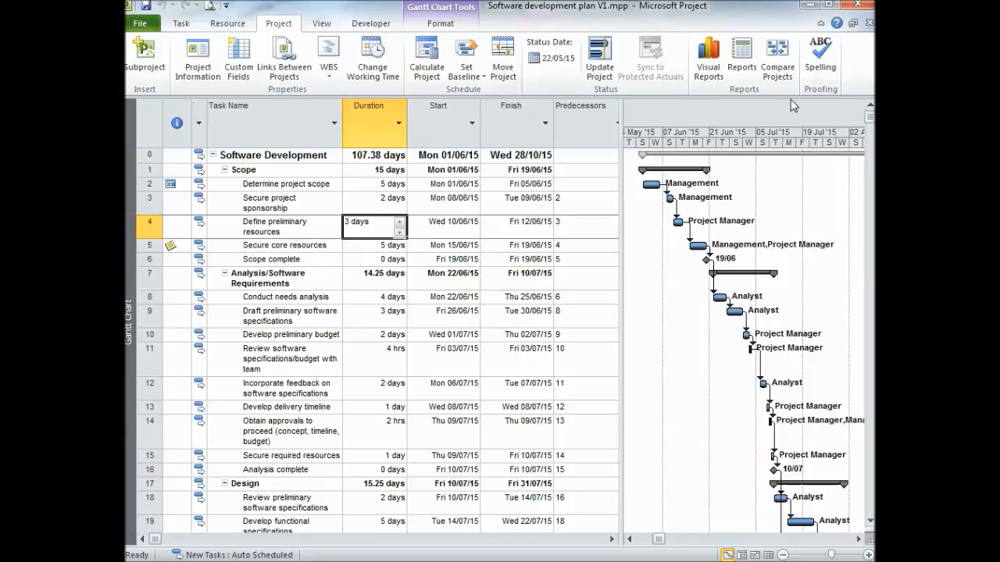
left_click(741, 59)
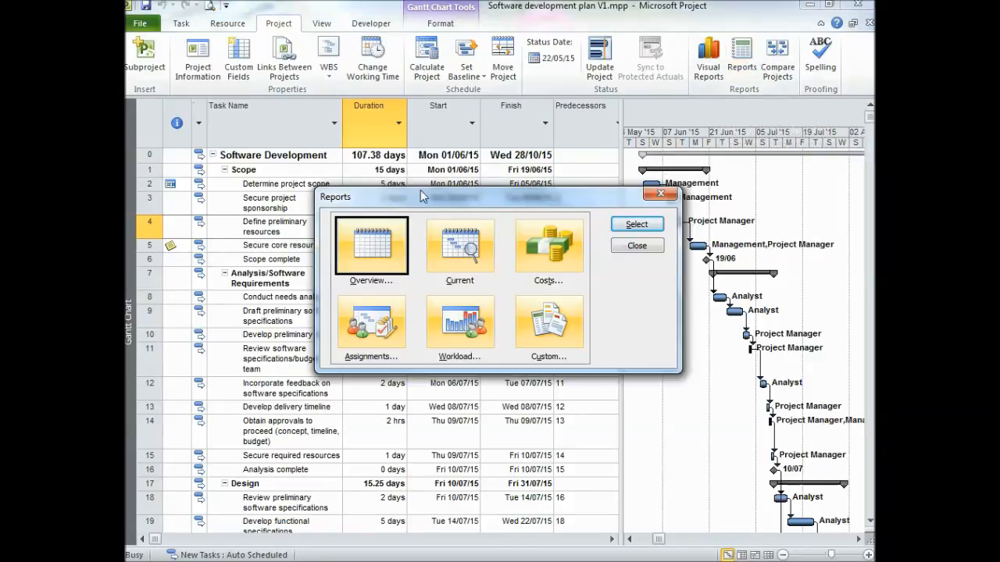
left_click_drag(443, 198, 398, 170)
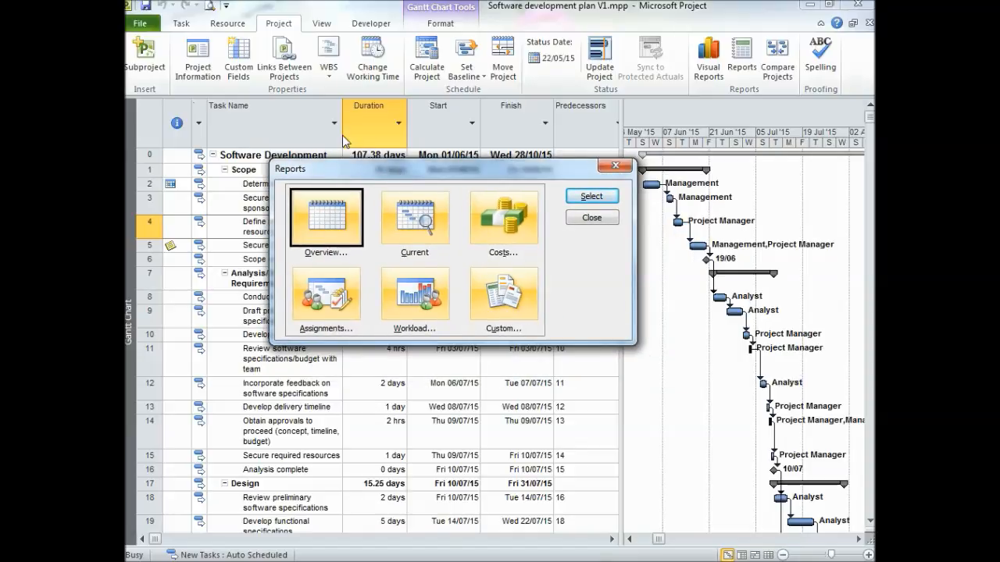
left_click(591, 199)
left_click_drag(406, 184, 372, 167)
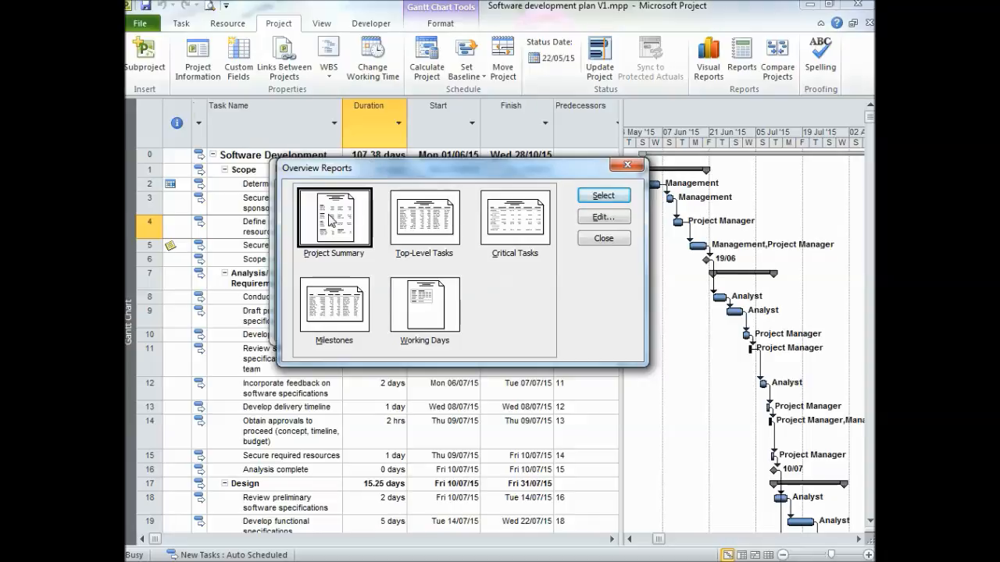
left_click(620, 196)
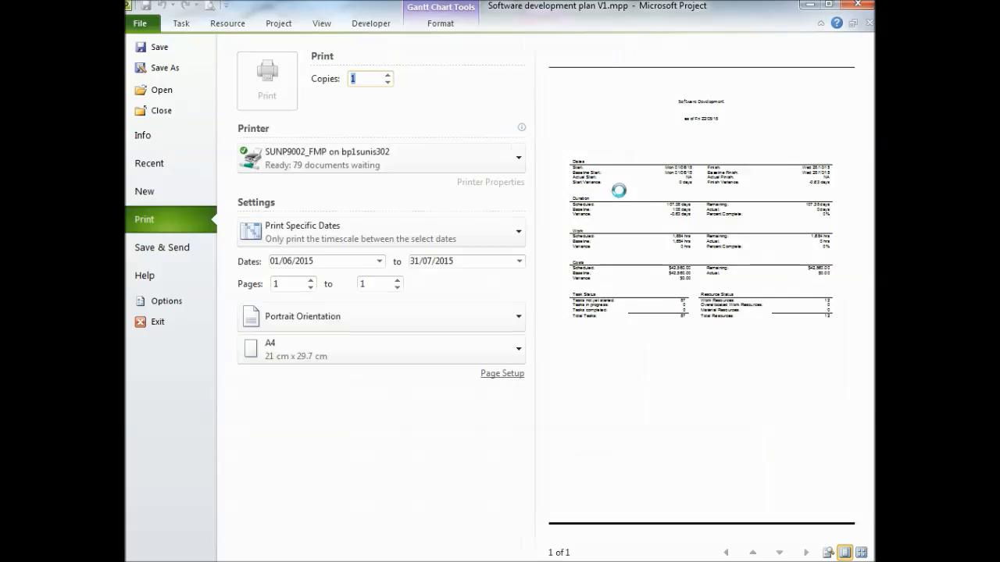
Step: Print the Project Summary report to a PDF with the PrimoPDF printer and zoom out on it in Adobe Reader
left_click(304, 161)
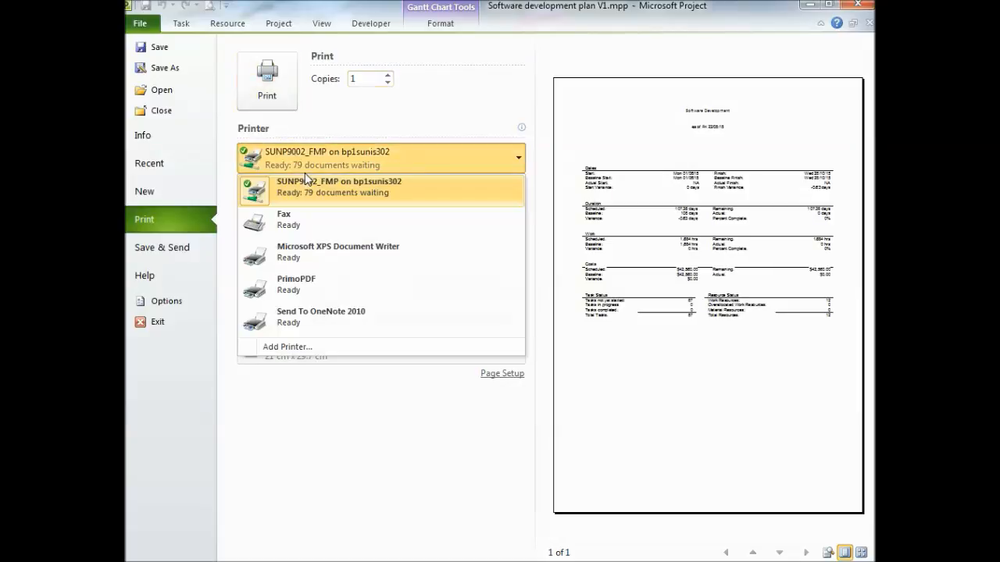
left_click(312, 282)
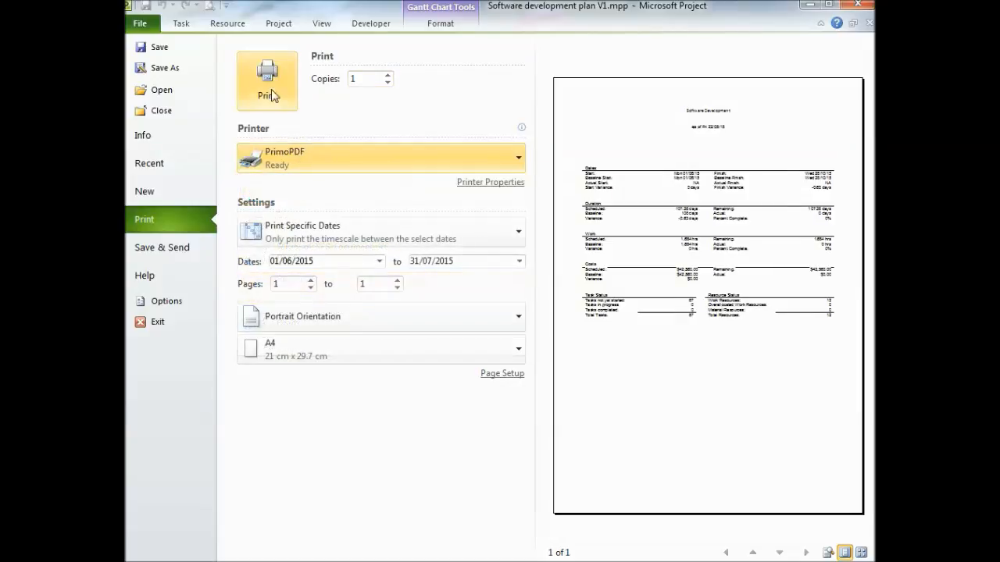
left_click(268, 86)
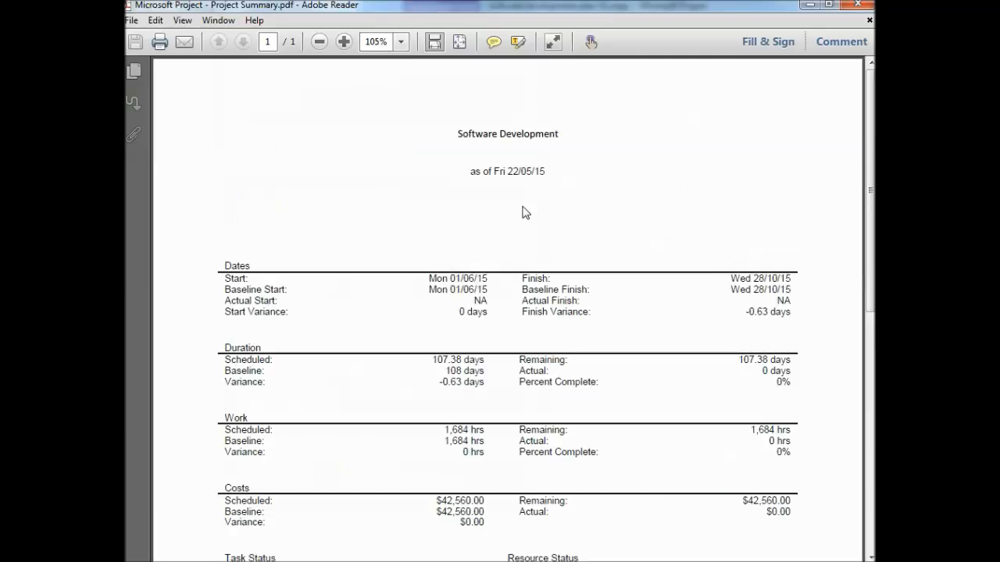
key("ctrl+minus")
key("ctrl+minus")
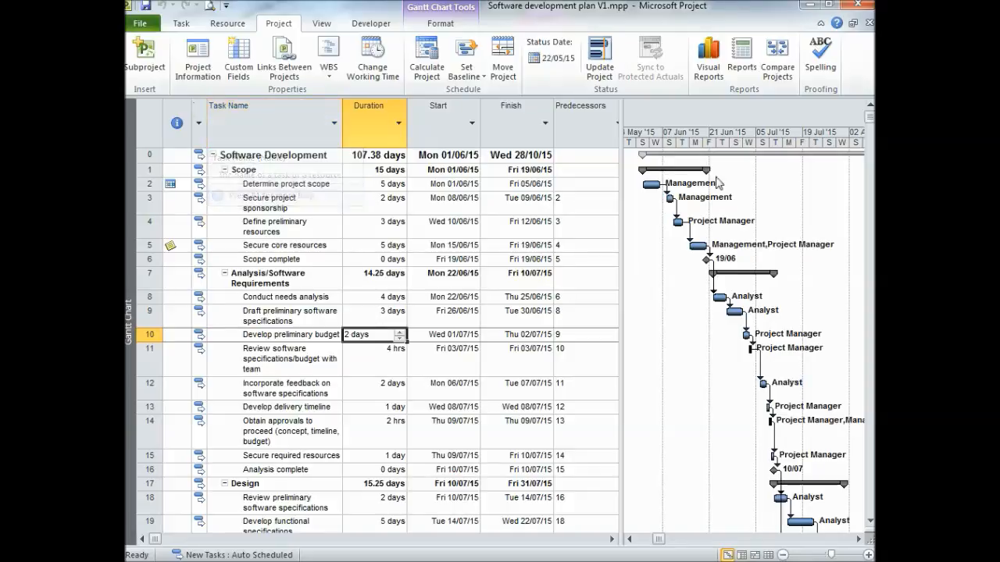
Step: Browse the visual report templates by category and generate the Baseline Work Report
left_click(709, 63)
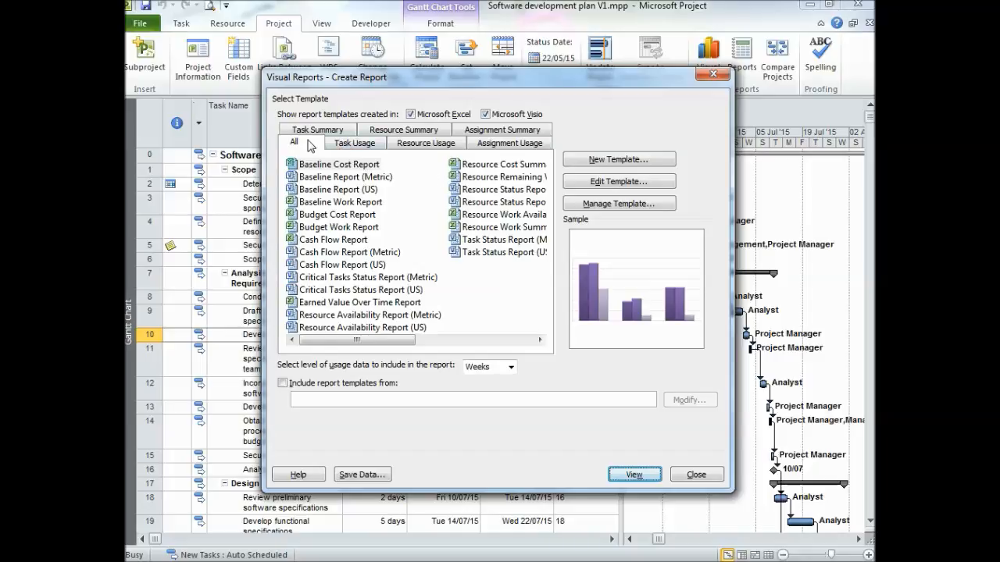
left_click(351, 148)
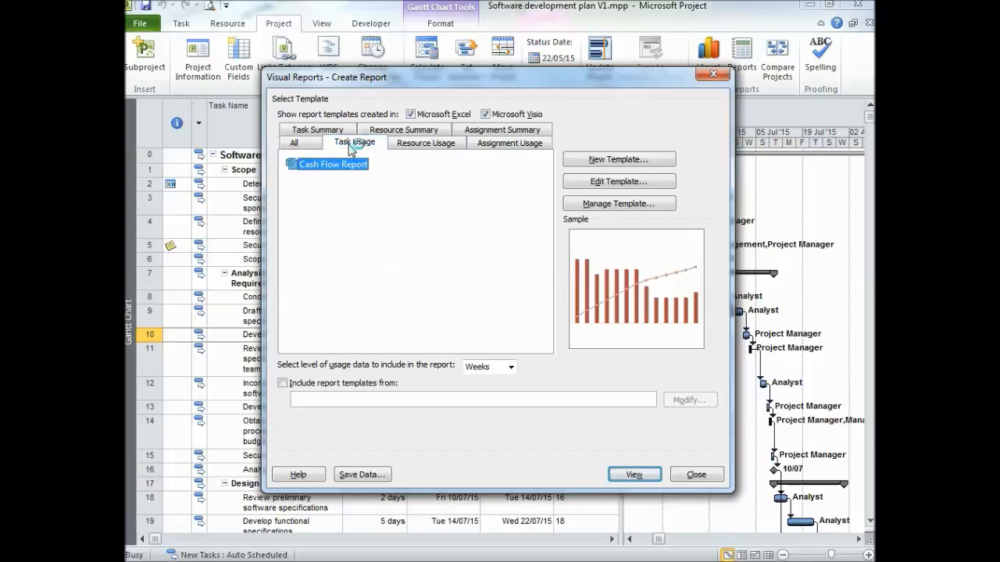
left_click(418, 147)
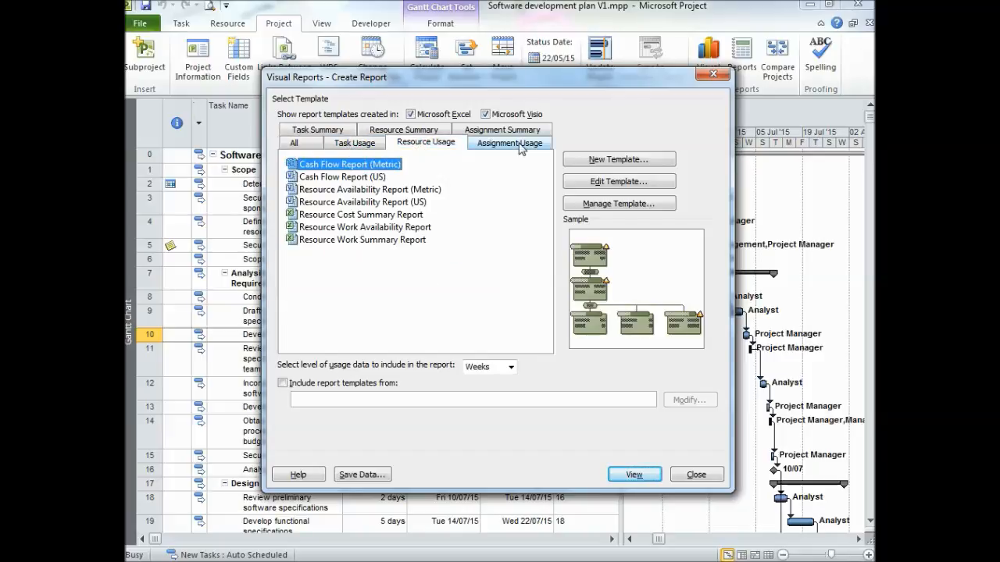
left_click(521, 149)
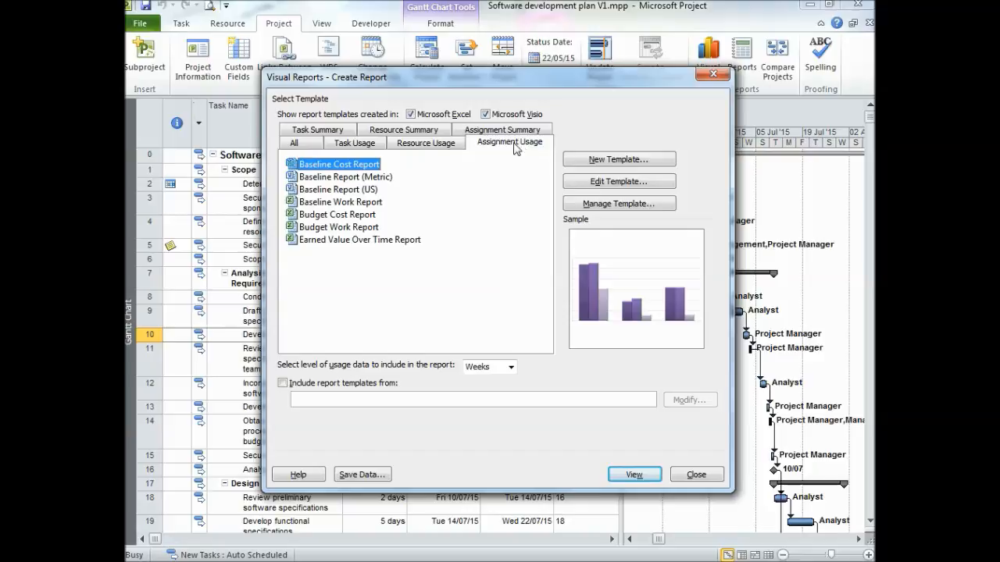
left_click(295, 145)
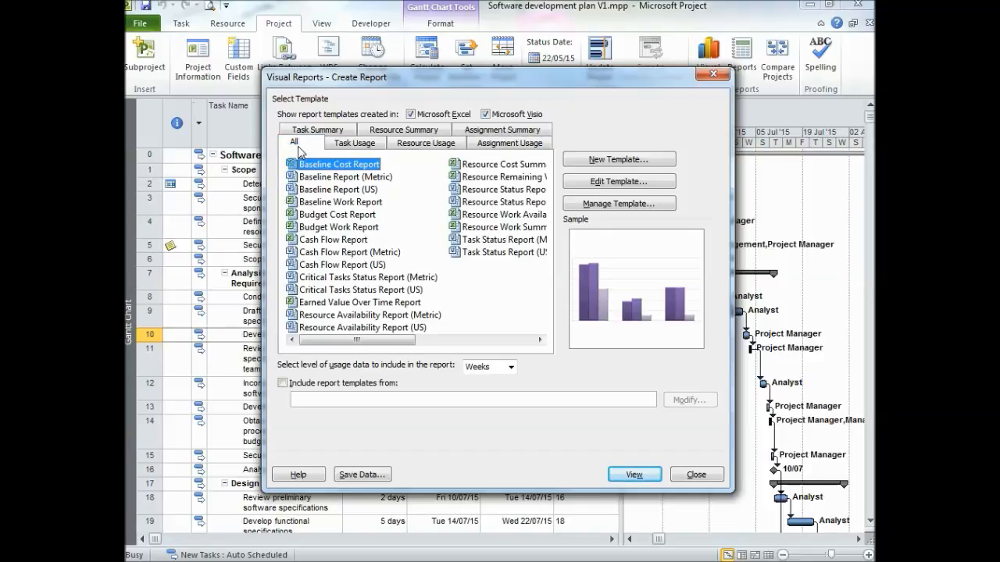
left_click(336, 201)
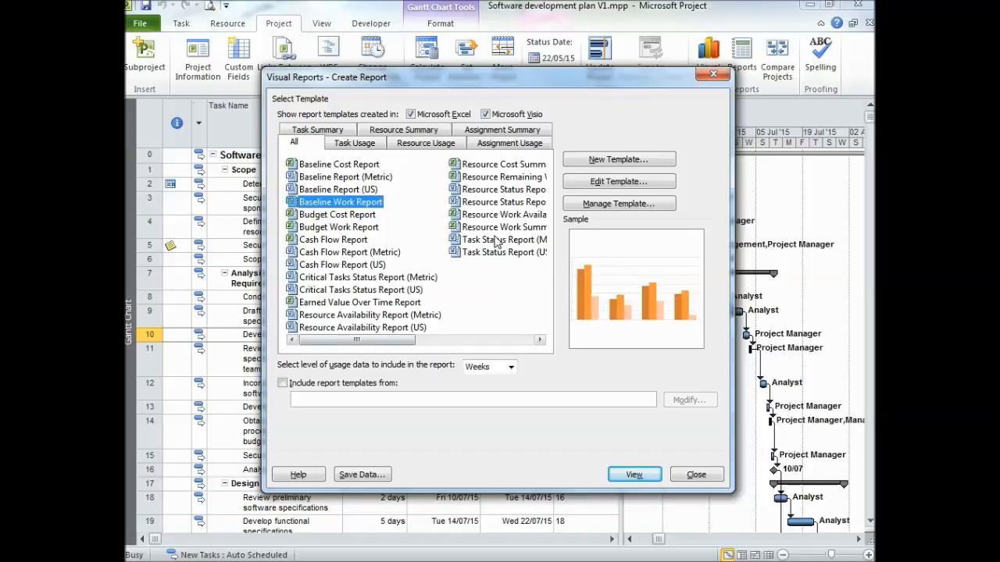
left_click(642, 478)
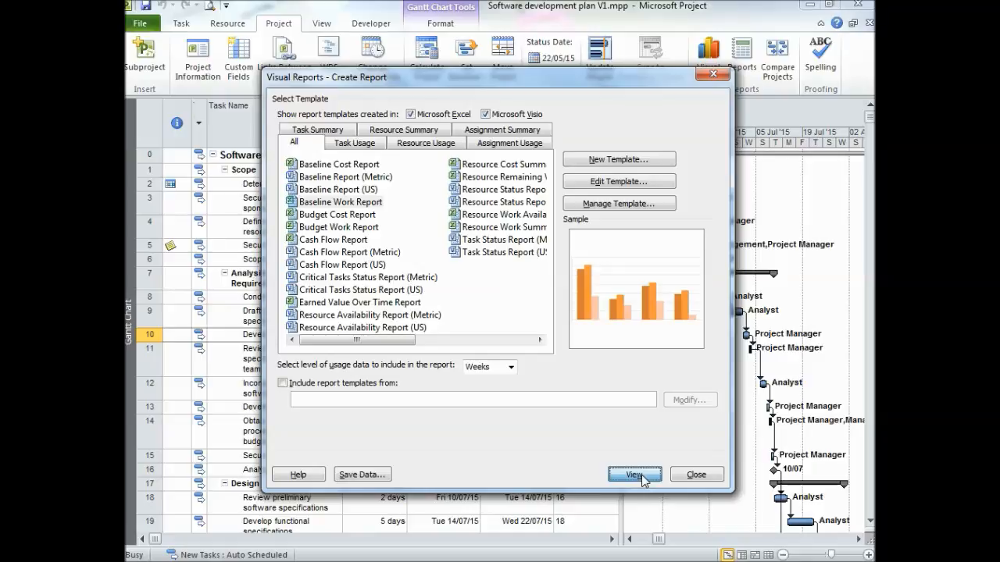